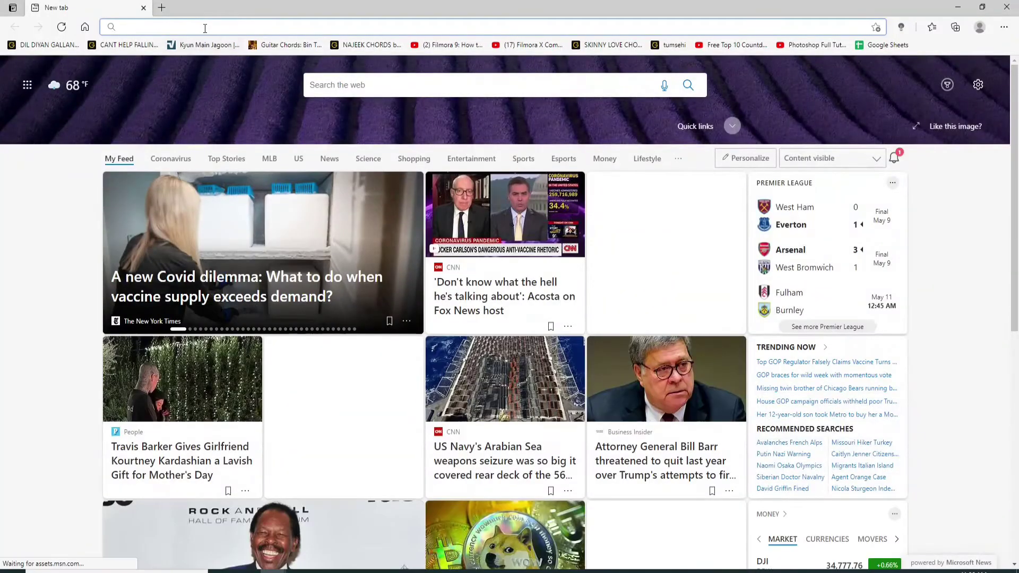
left_click(205, 28)
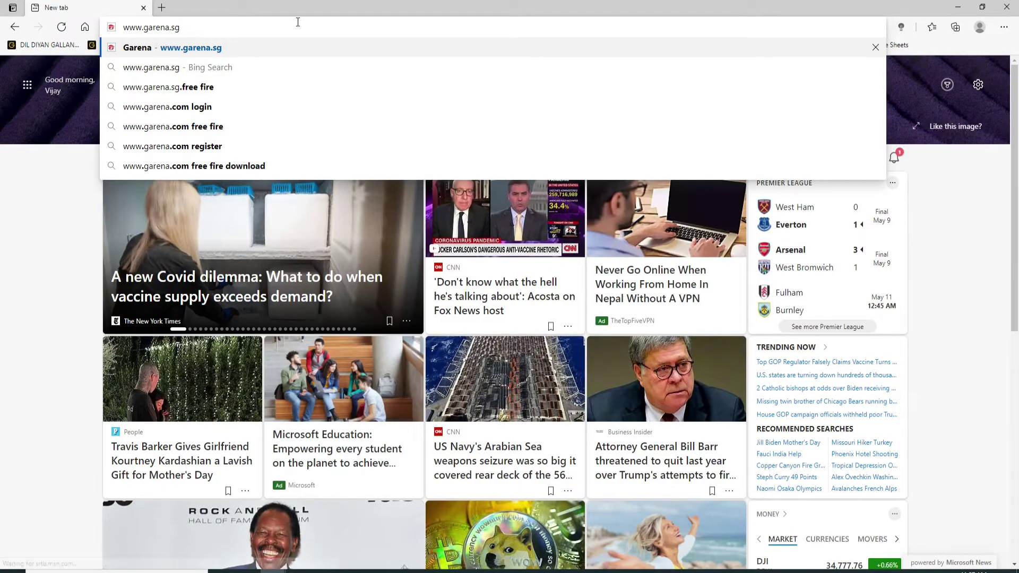
key("Return")
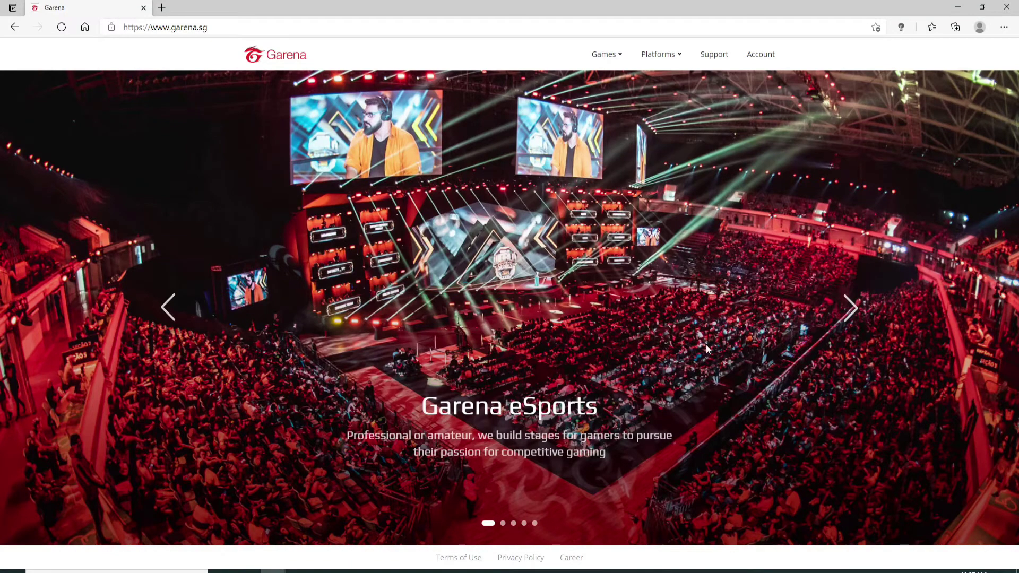
left_click(516, 524)
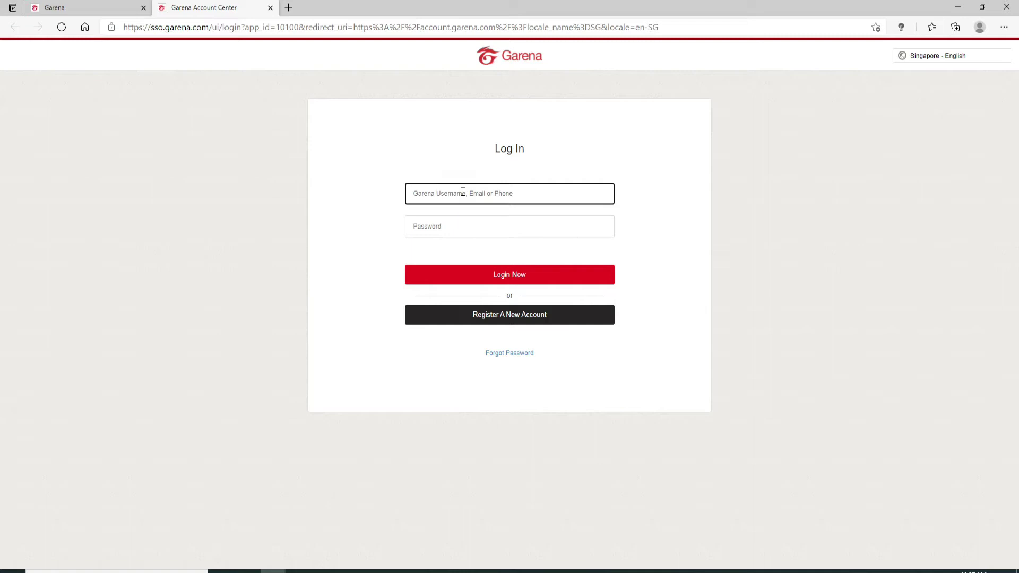
Step: Go from the Garena Log In page to the Register A New Account form
left_click(480, 227)
left_click(483, 194)
left_click(529, 229)
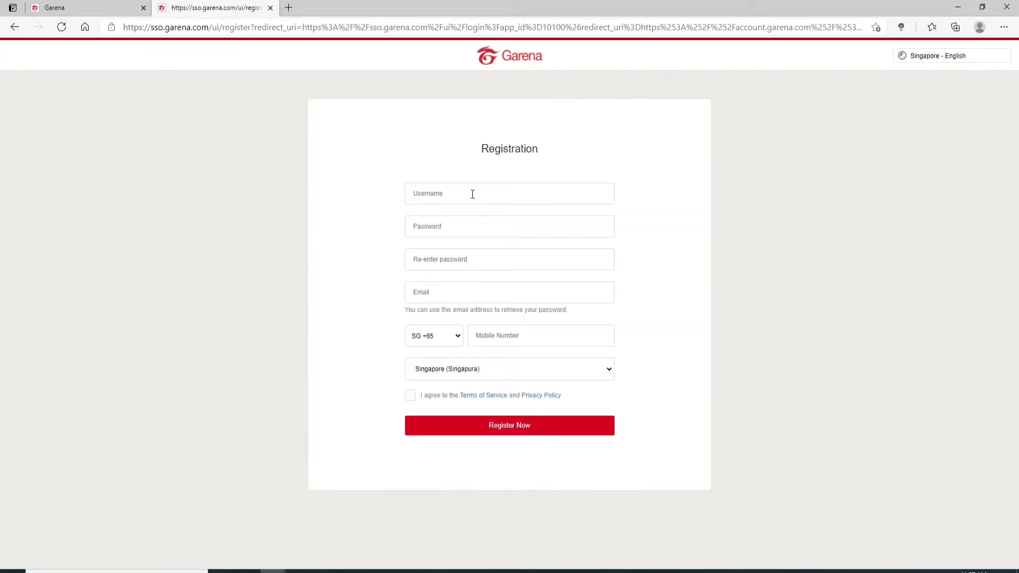
Step: Enter the new username, the account password and the matching password confirmation
left_click(471, 192)
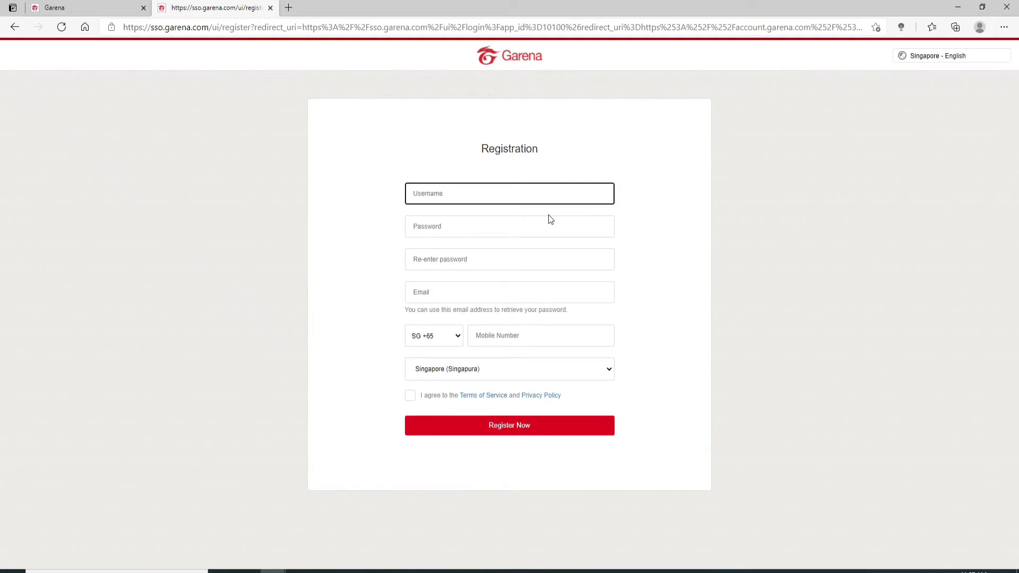
key("Tab")
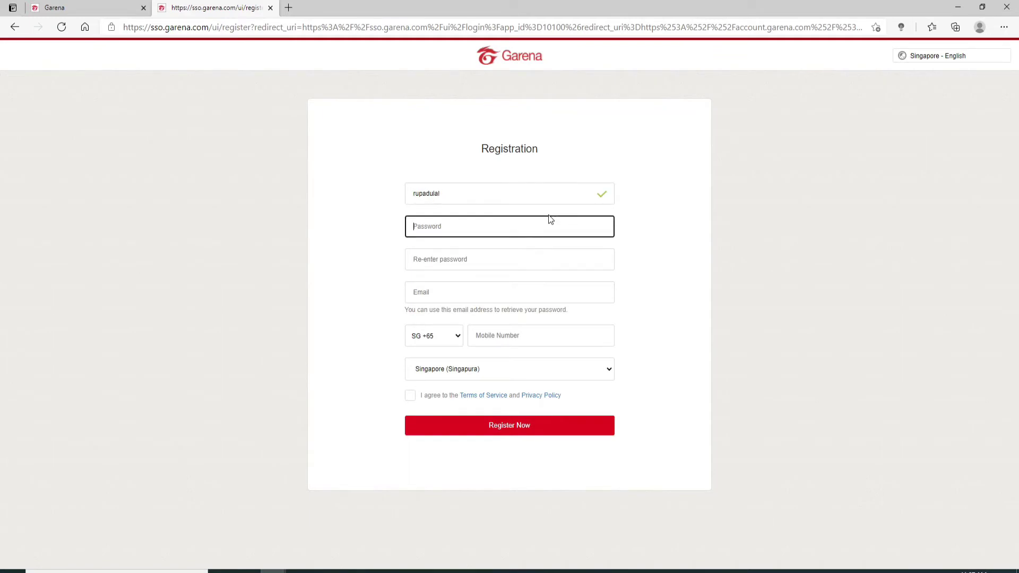
key("ctrl+v")
left_click(486, 251)
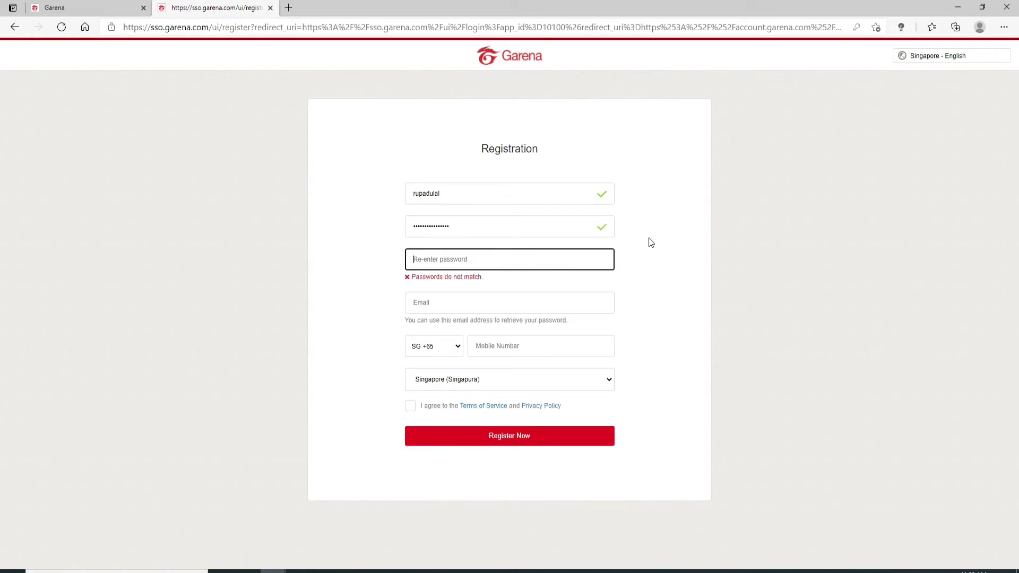
type("***************")
left_click(471, 302)
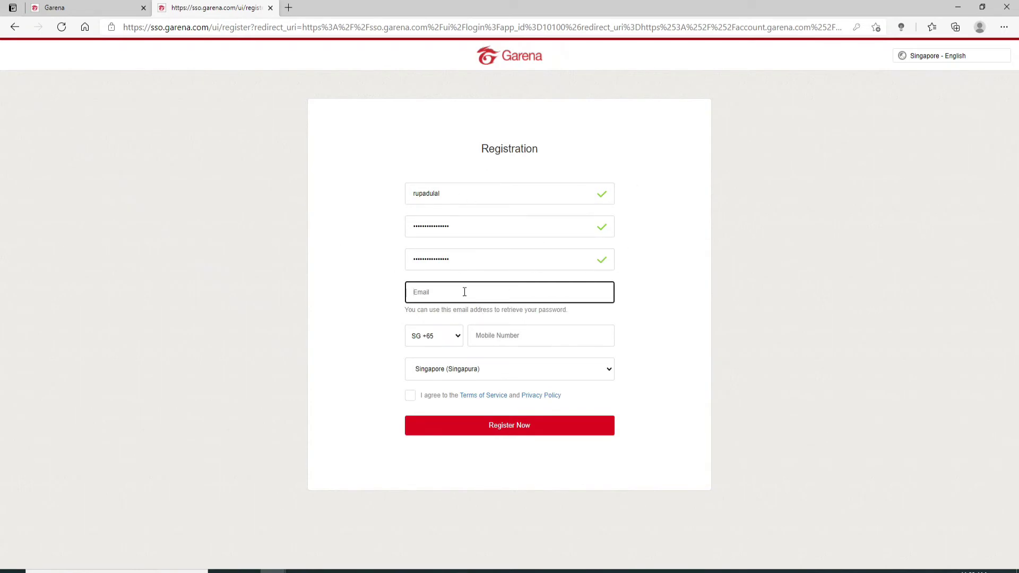
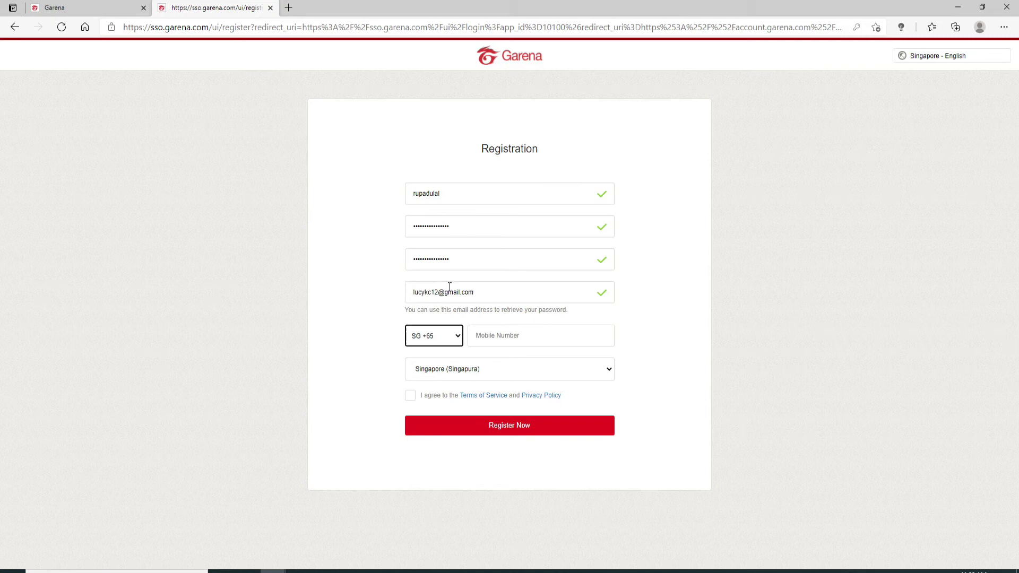
Step: Fill in the email address and a mobile number with the NP +977 country code
left_click(459, 337)
key("n")
key("n")
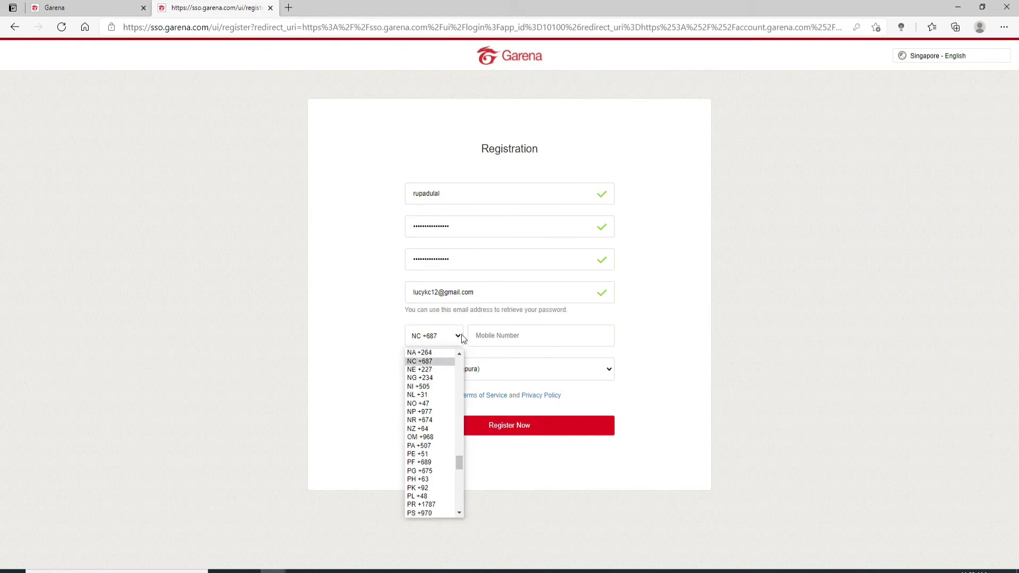
key("p")
key("Return")
left_click(540, 330)
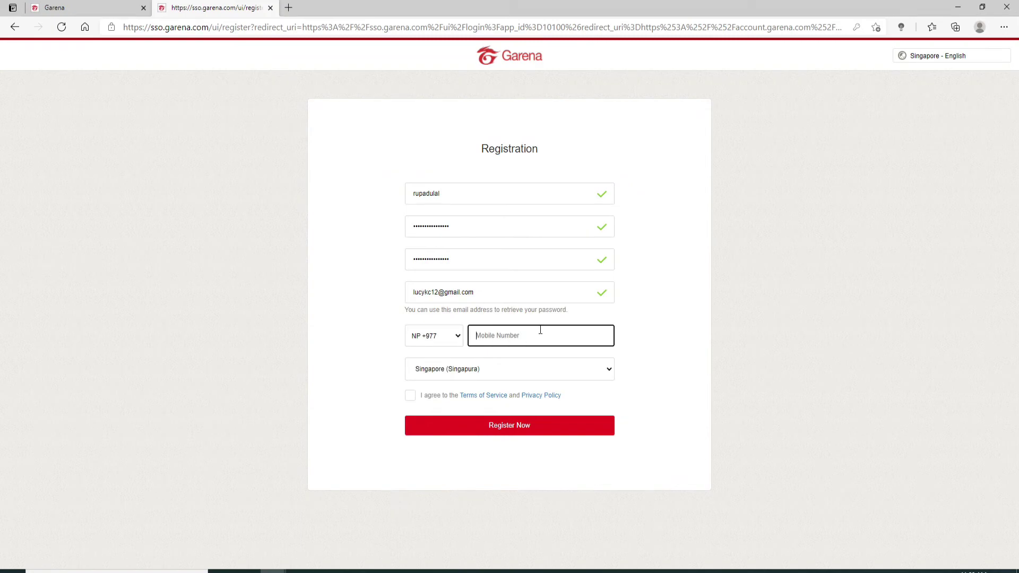
left_click(484, 368)
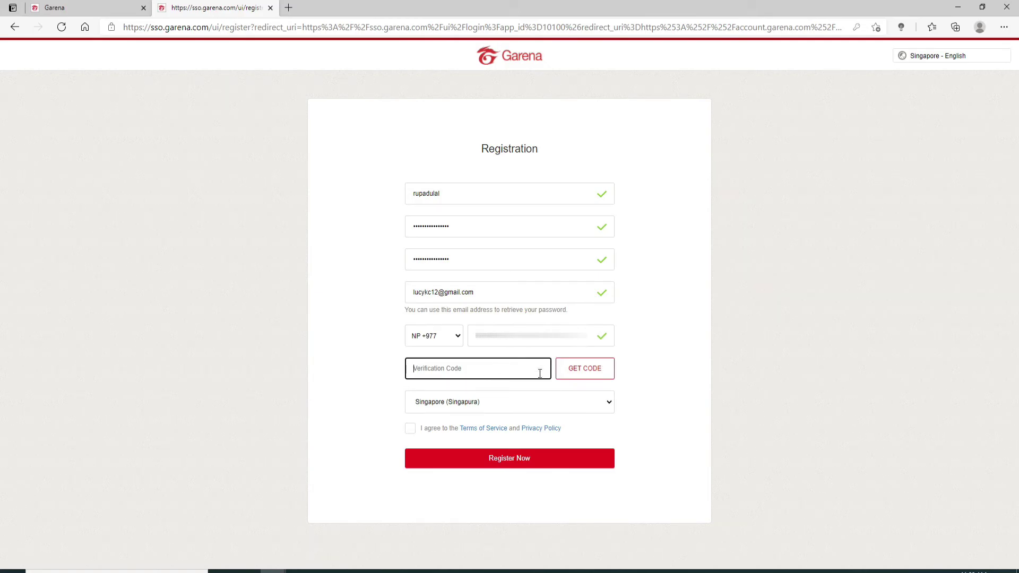
Step: Request a phone verification code and enter the received code
left_click(580, 369)
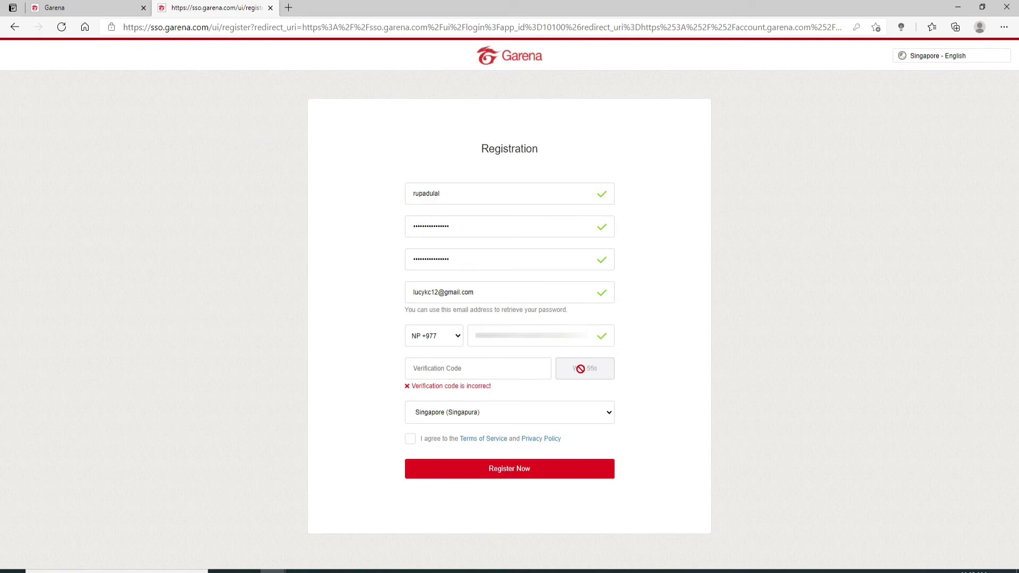
left_click(502, 363)
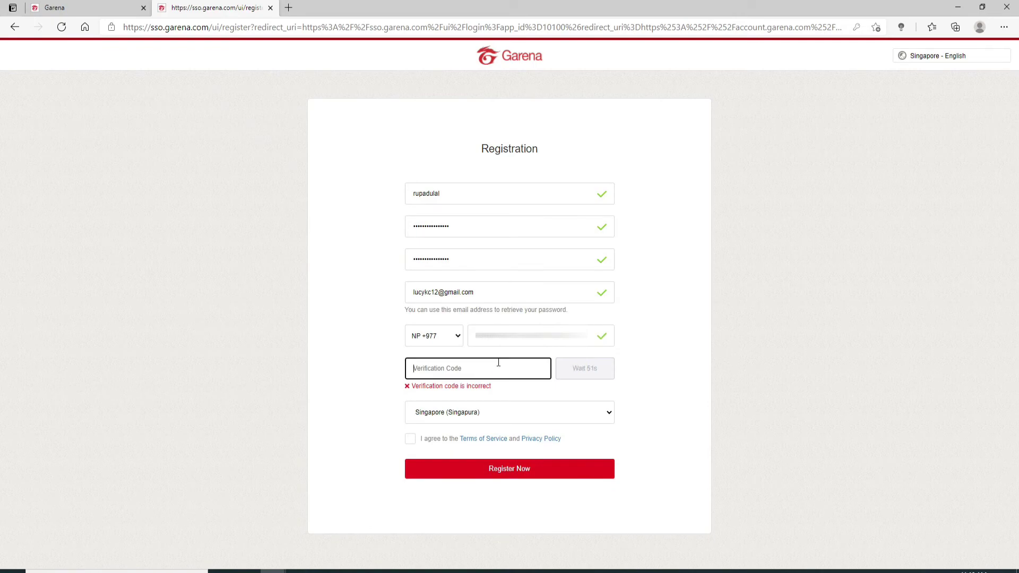
Step: Select Nepal as the country and agree to the Terms of Service and Privacy Policy
left_click(611, 407)
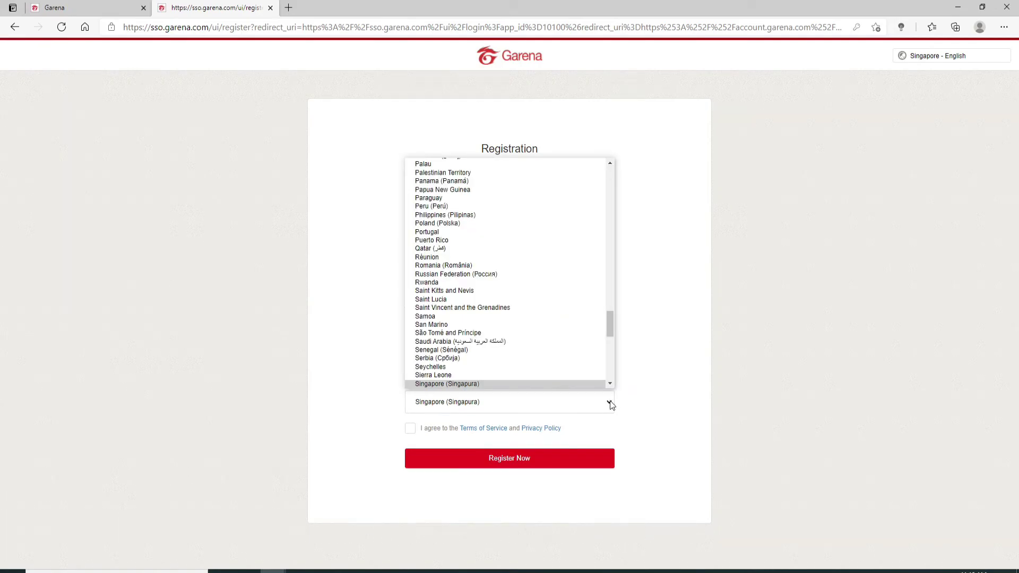
key("n")
key("e")
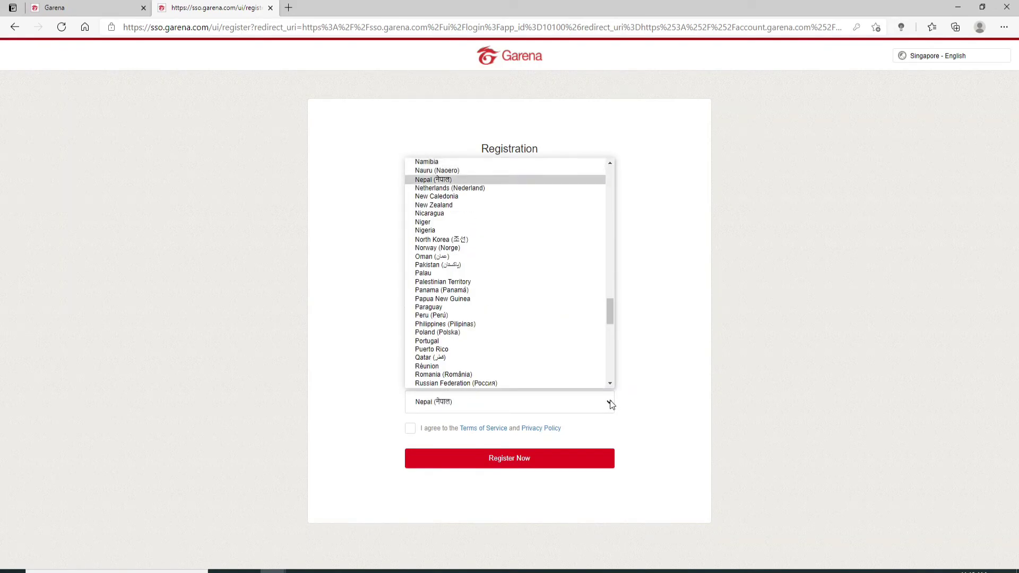
key("Return")
left_click(411, 430)
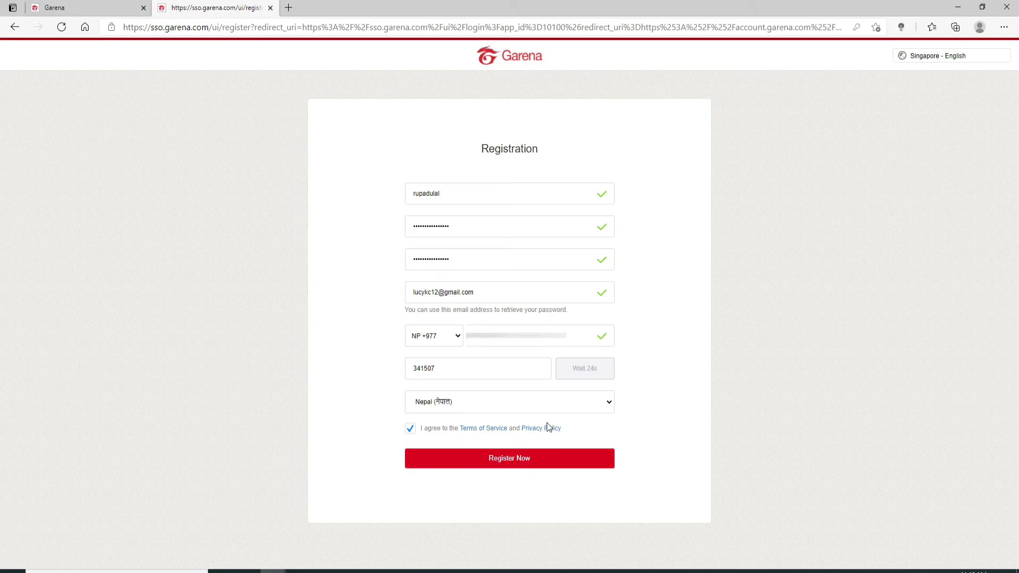
Step: Submit the registration and continue from the thank-you page to Login Now
left_click(523, 463)
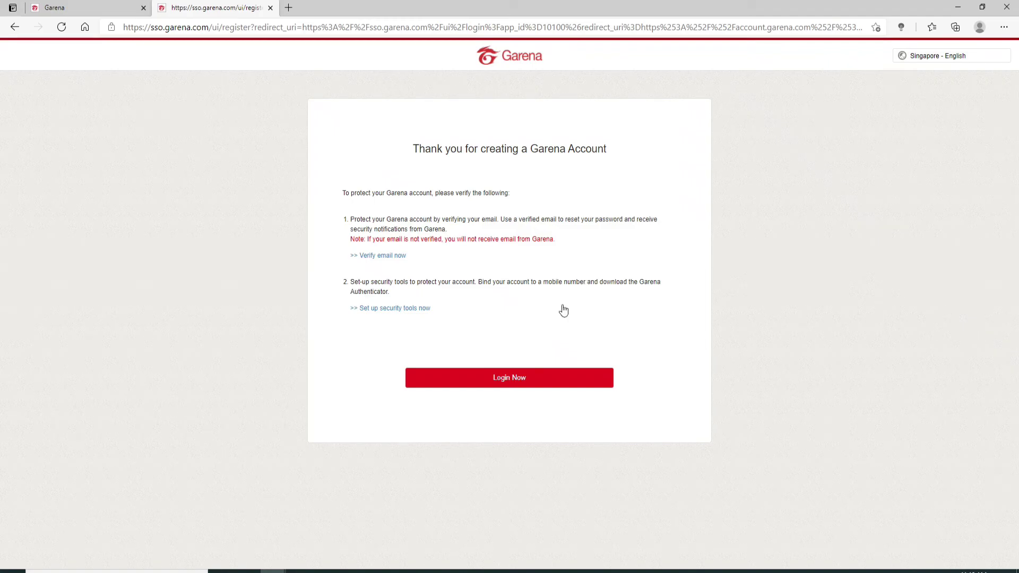
left_click(524, 380)
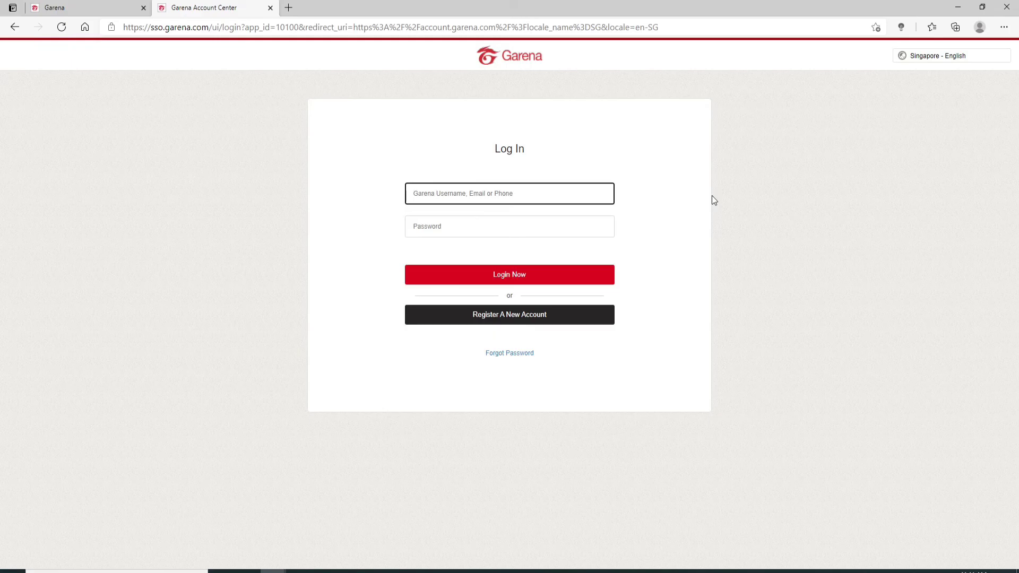
Step: Sign in with the new account's username and password
key("Tab")
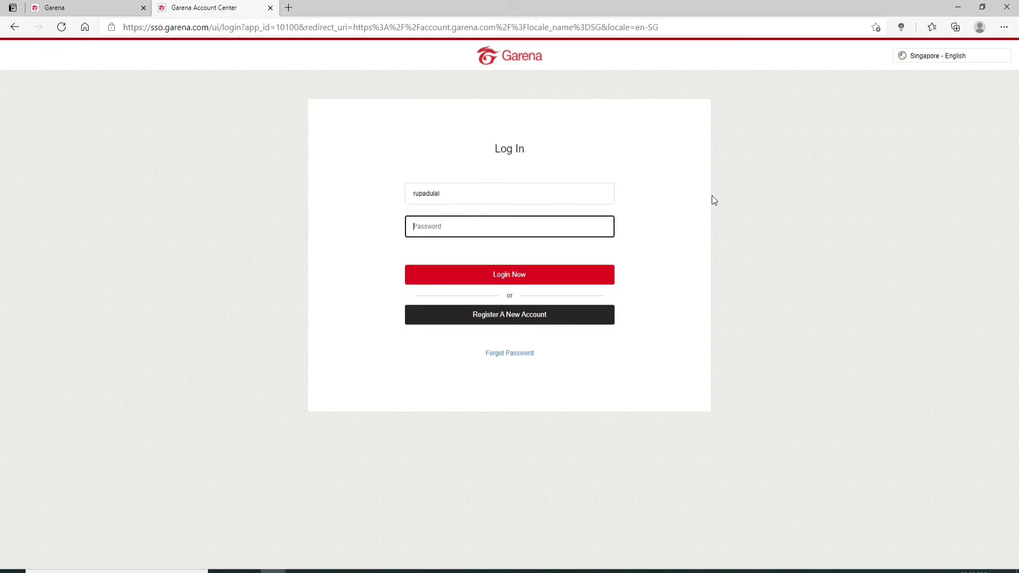
type("****************")
left_click(521, 276)
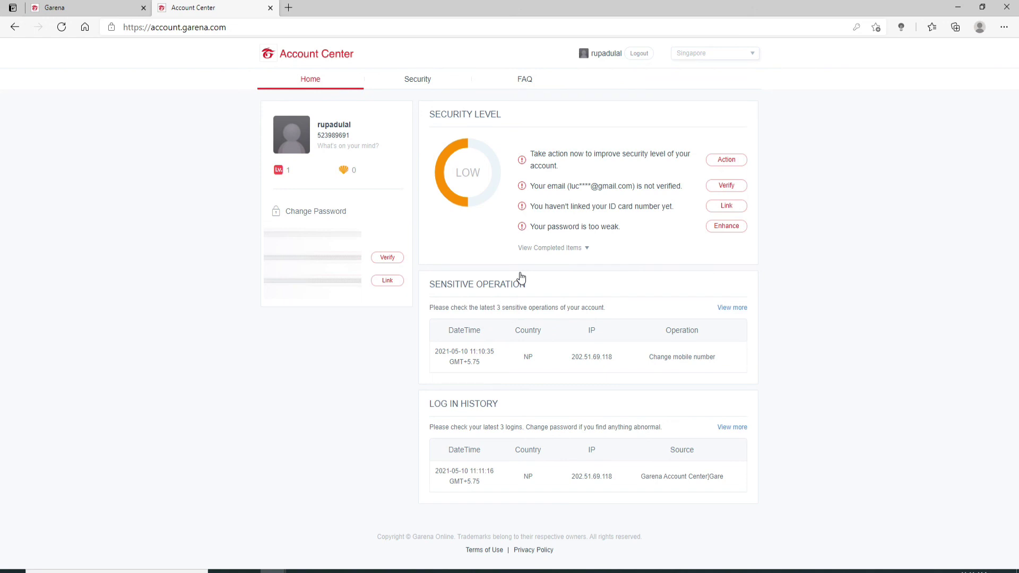
Step: Minimize the Edge window to reveal the Windows desktop
left_click(958, 7)
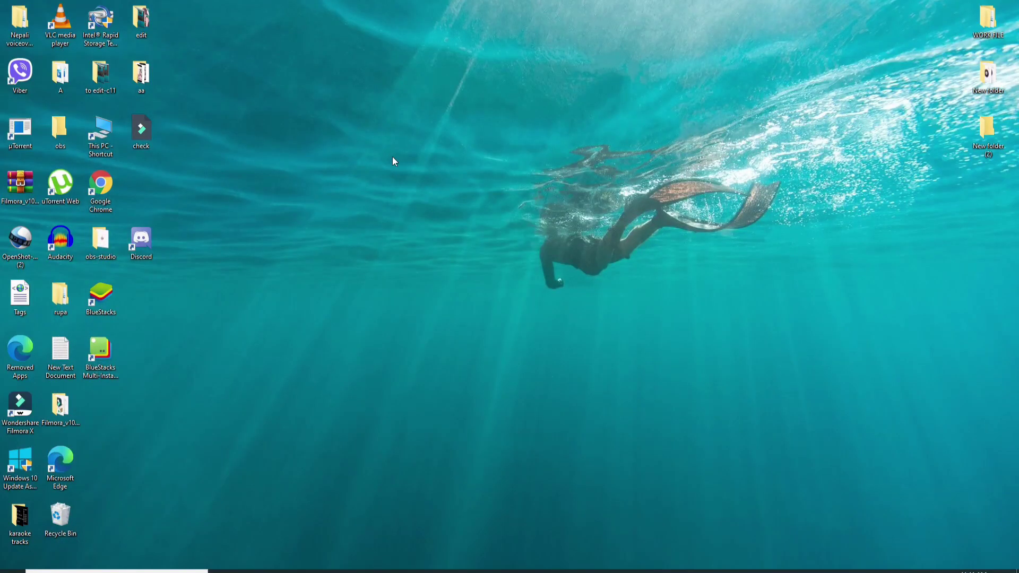